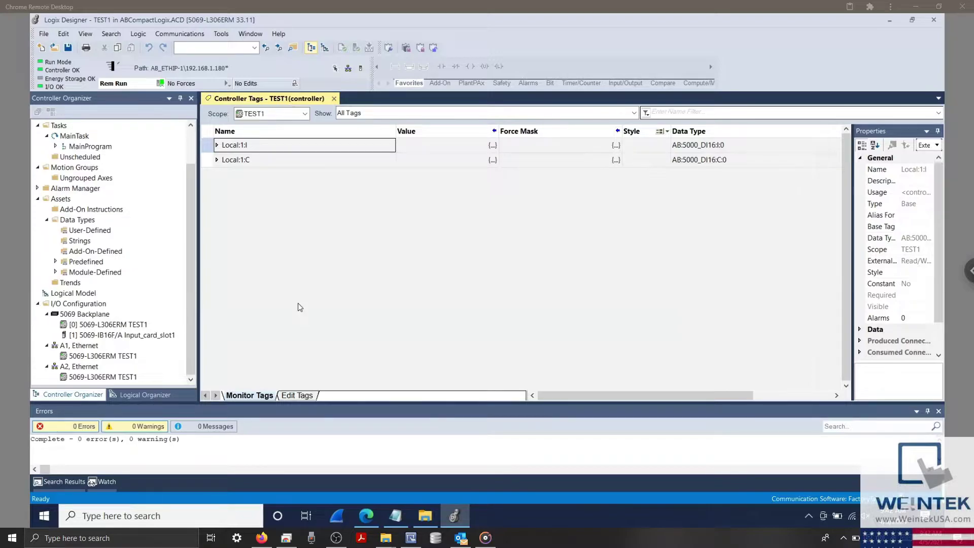
Search Windows for 'easy' and launch EasyRemoteIO from the best match
click(197, 520)
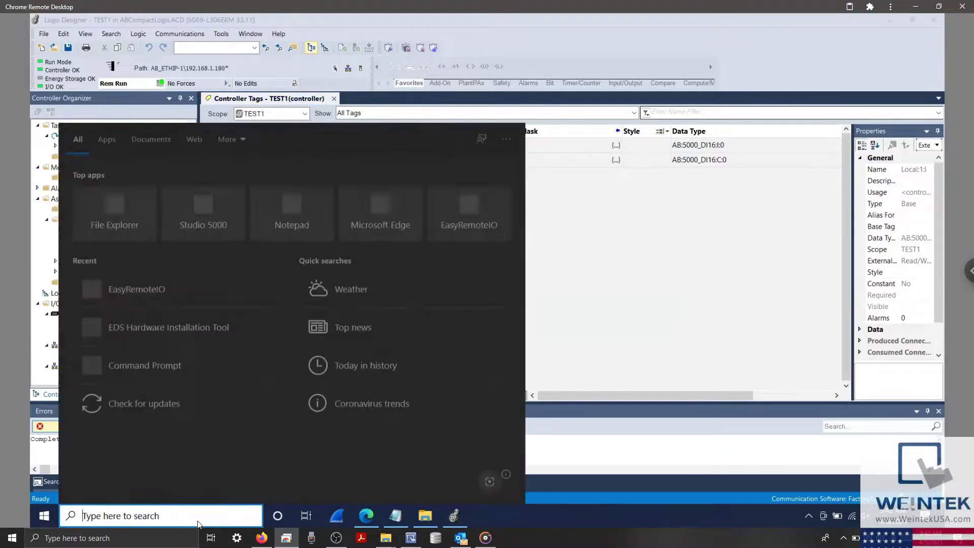
text(easy)
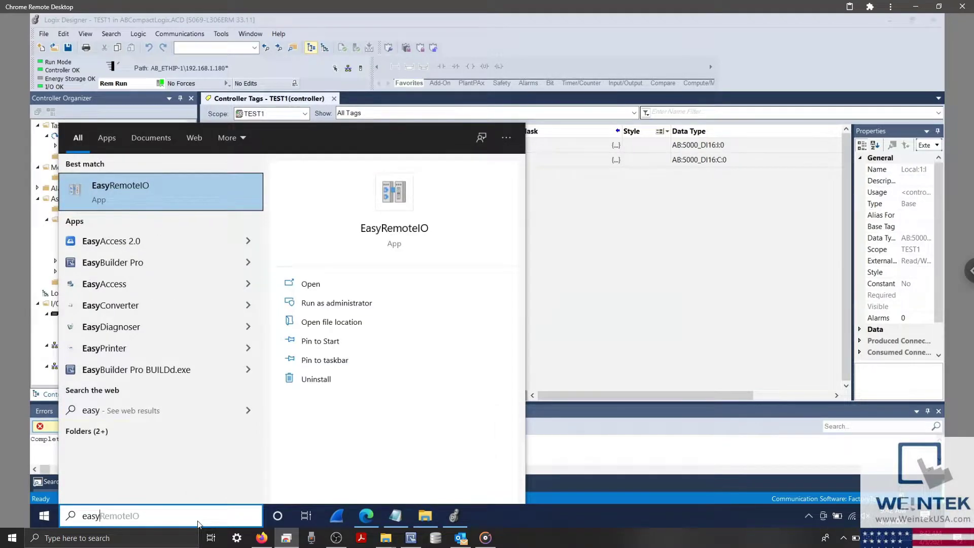
click(407, 196)
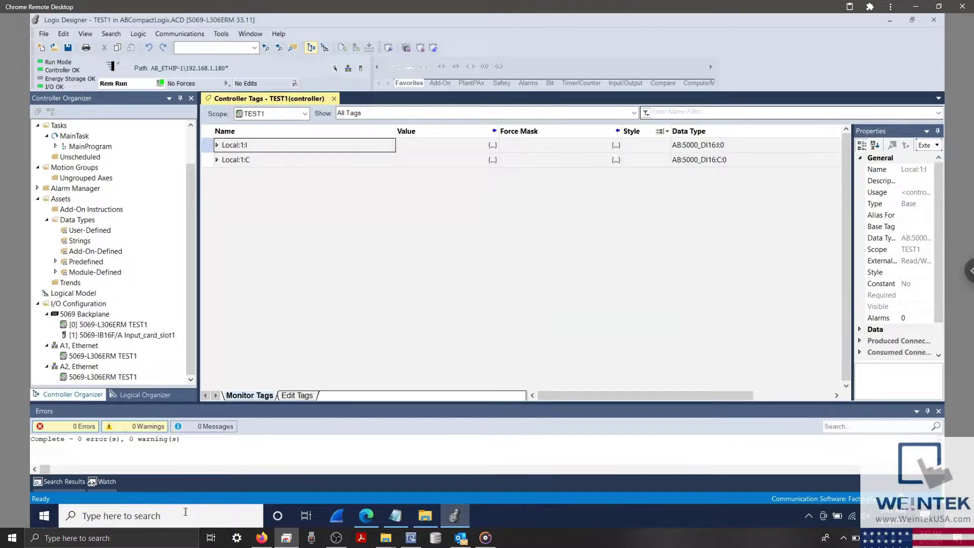
click(185, 511)
text(easy)
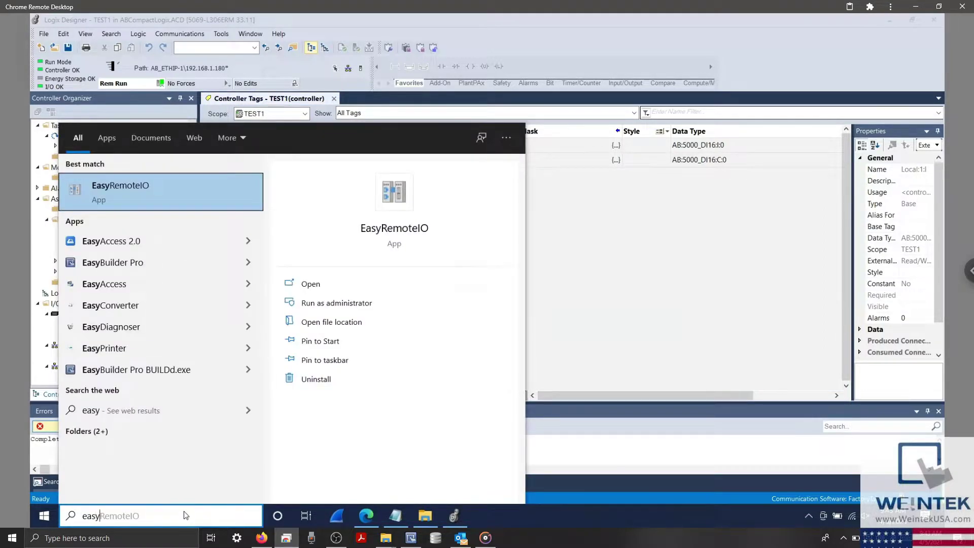
key(Return)
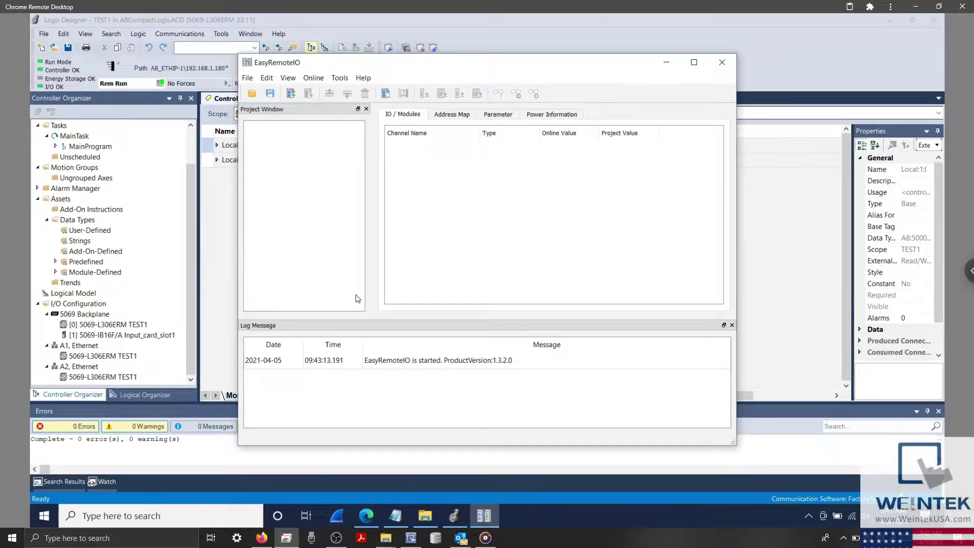
Run an automatic network scan that finds the iR-ETN module at 192.168.0.212
click(316, 79)
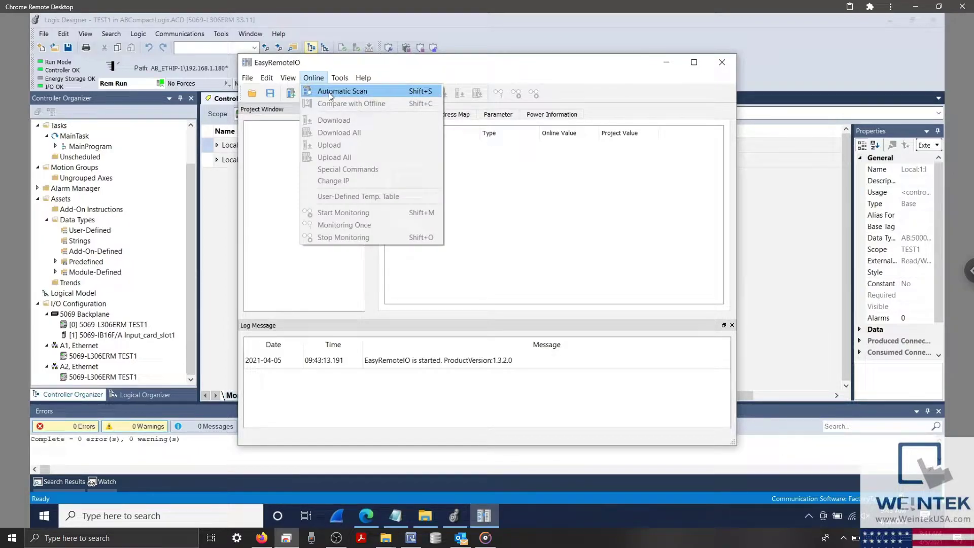
click(329, 92)
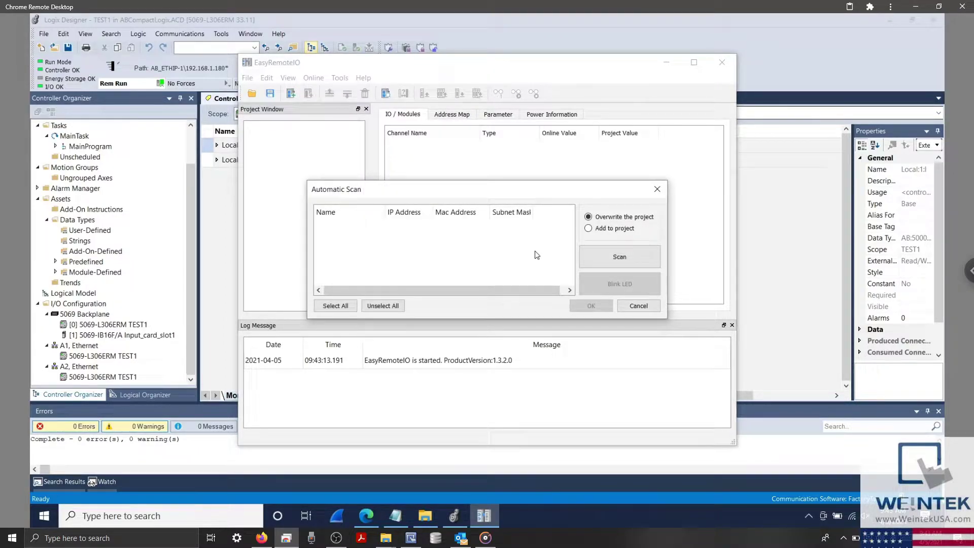
click(597, 258)
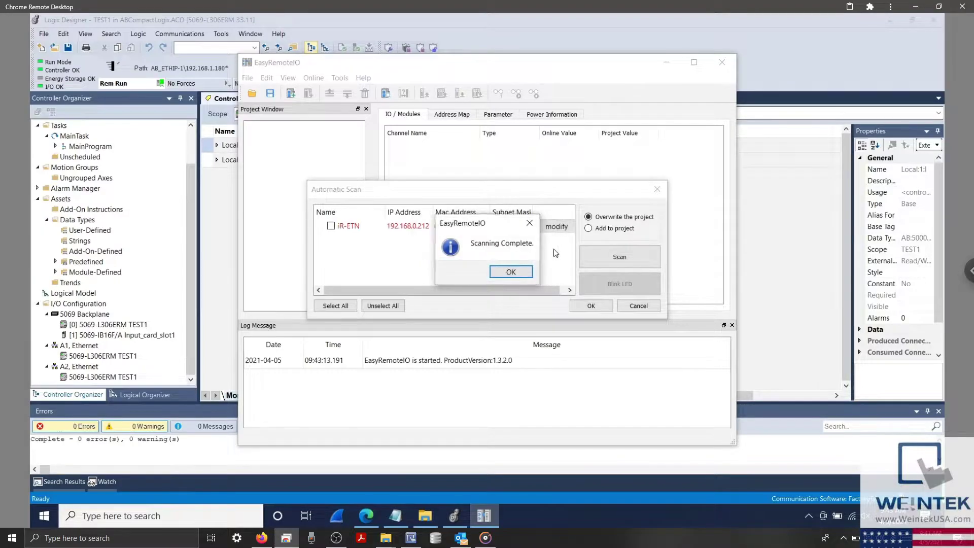
click(521, 273)
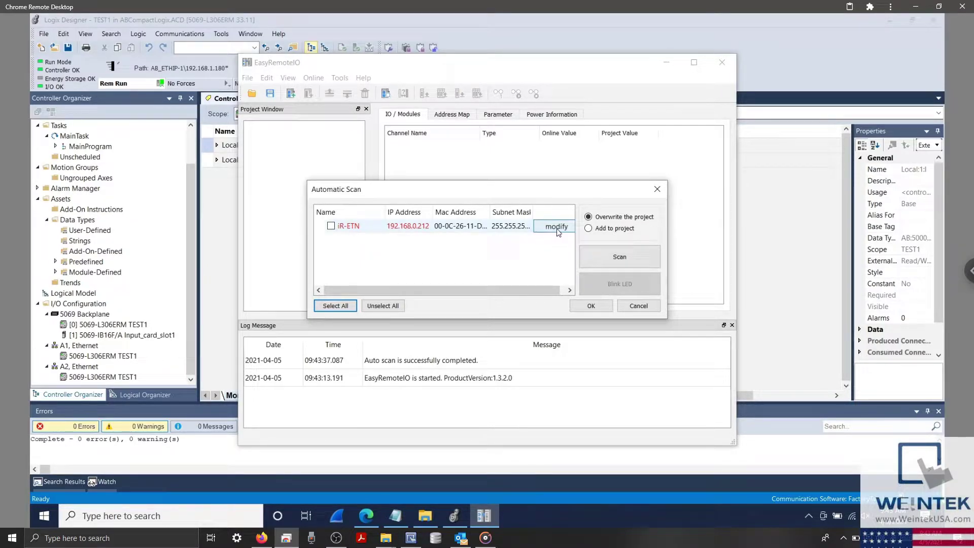
Change the iR-ETN IP to 192.168.1.212 and load it with its iR-DM16-P into the project
click(570, 230)
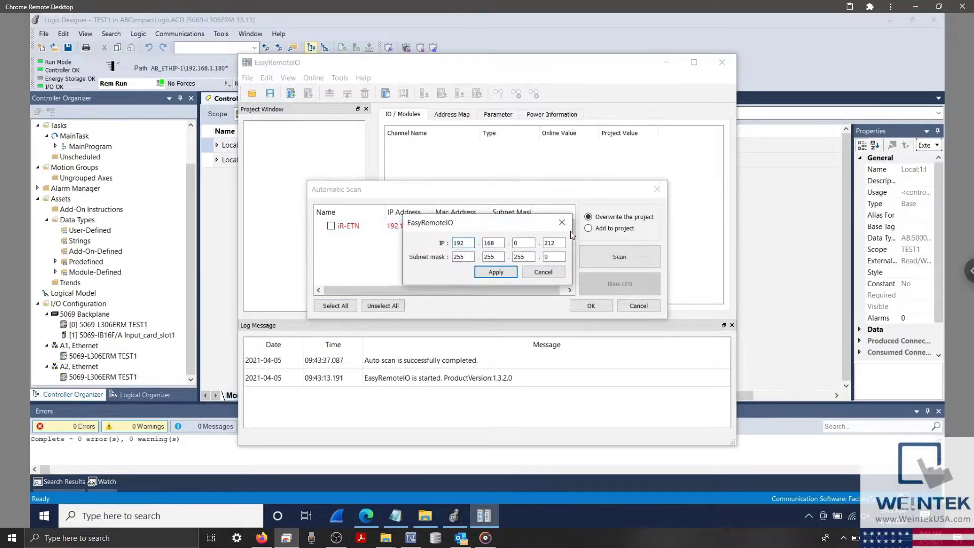
double_click(525, 244)
text(1)
click(556, 245)
click(503, 272)
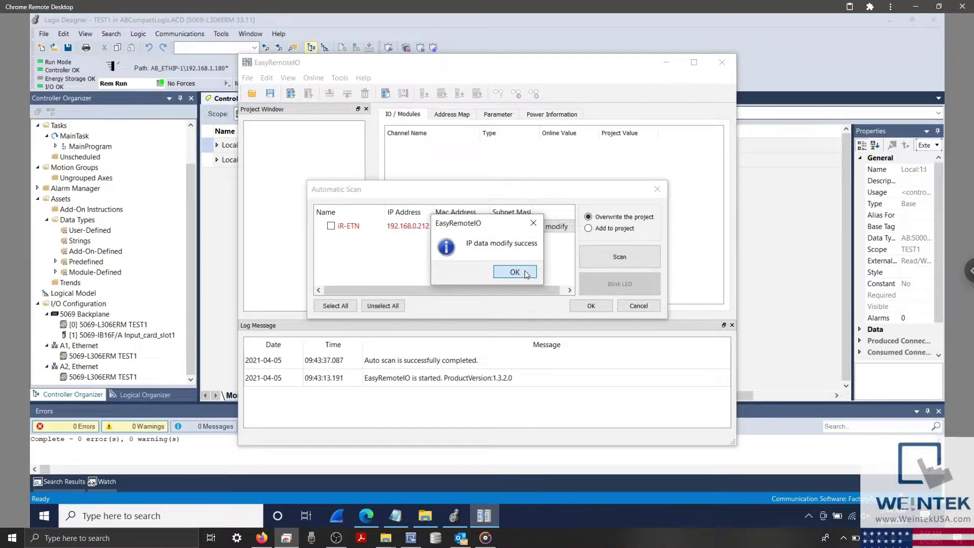
click(526, 274)
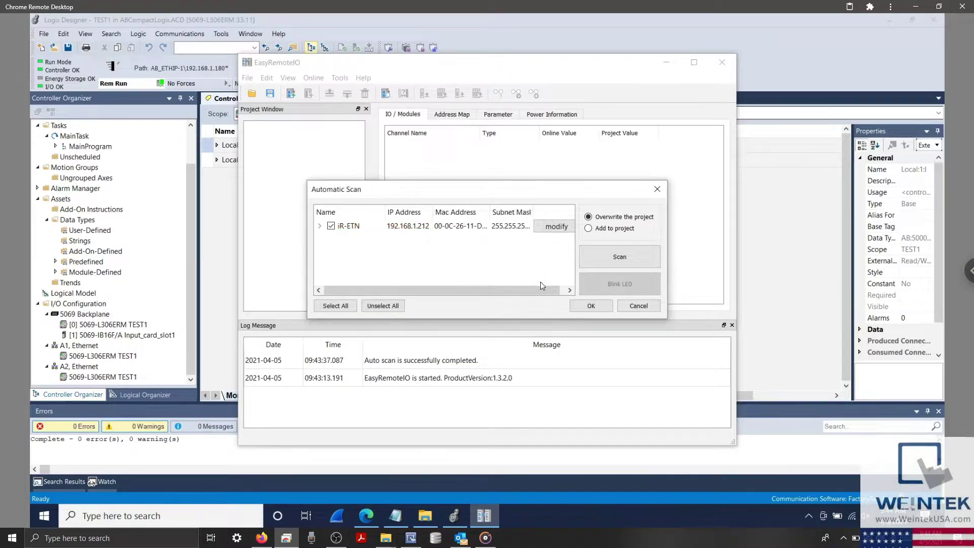
click(579, 306)
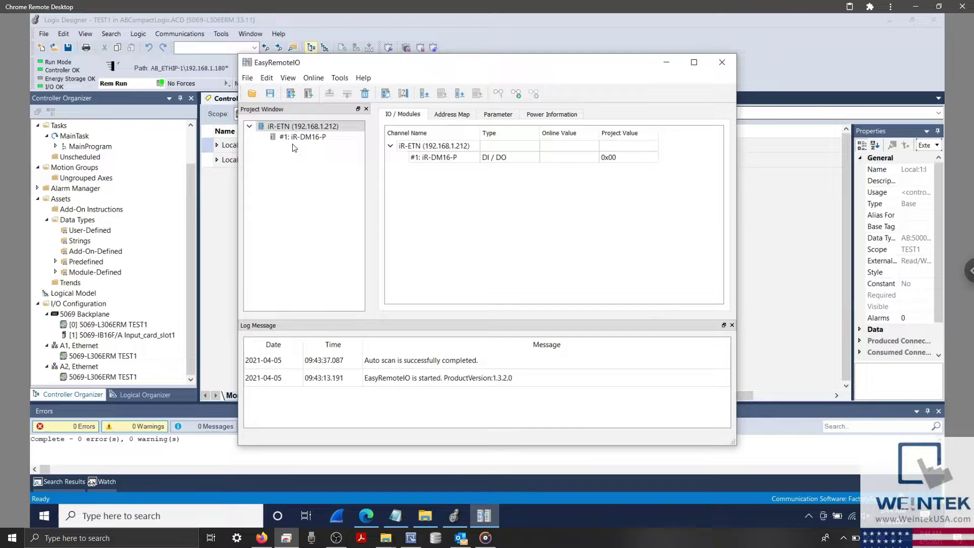
Export 'iR-ETN (192.168.1.212).eds' to the Desktop's WUSA's file\...\04.05.21 folder
click(248, 79)
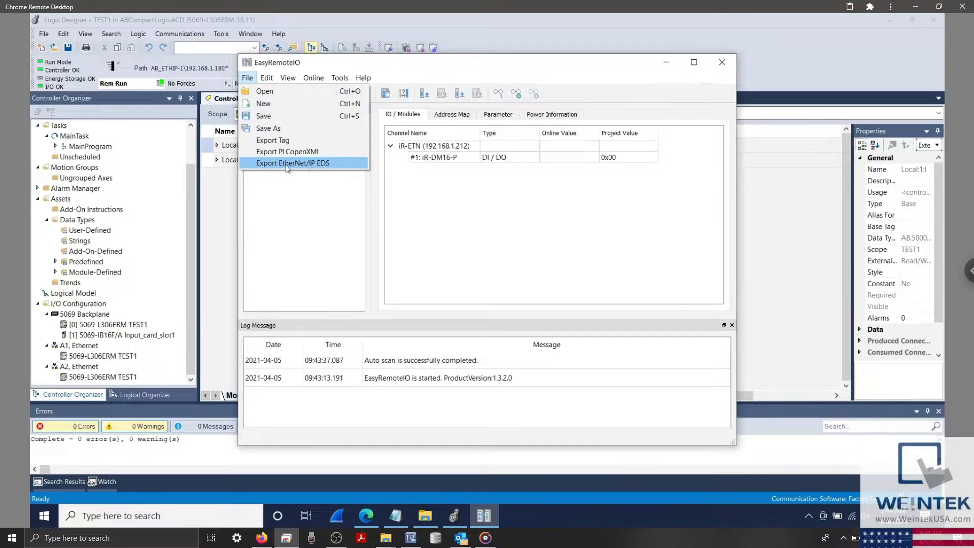
click(336, 164)
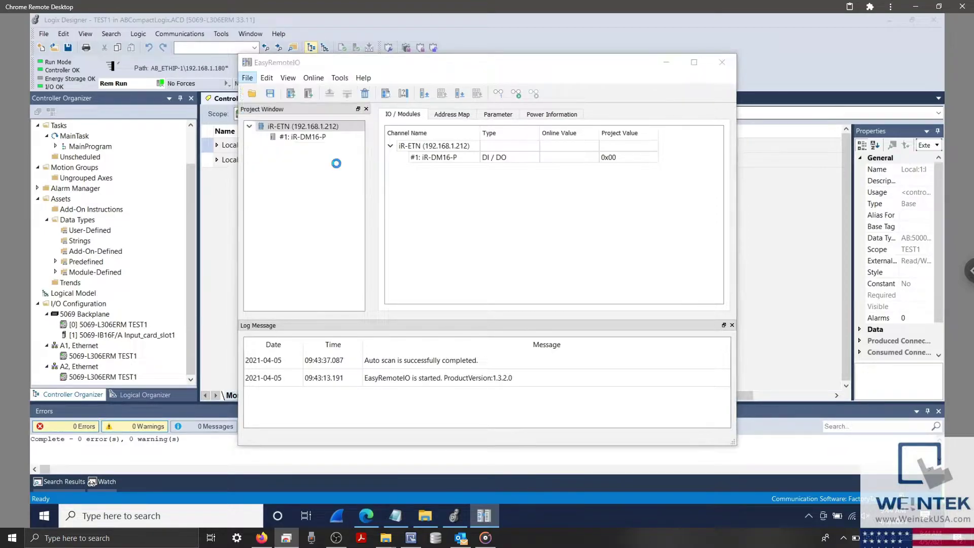
click(289, 191)
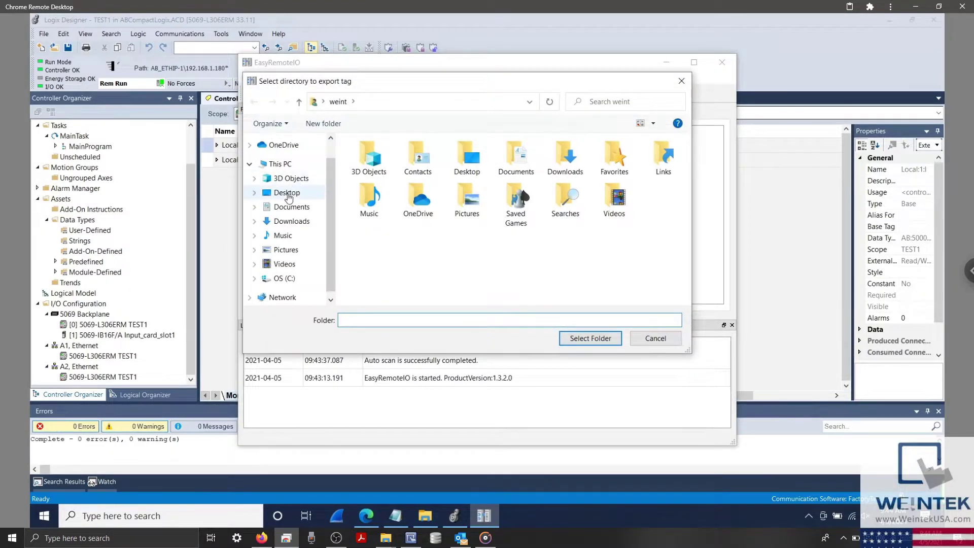
double_click(371, 212)
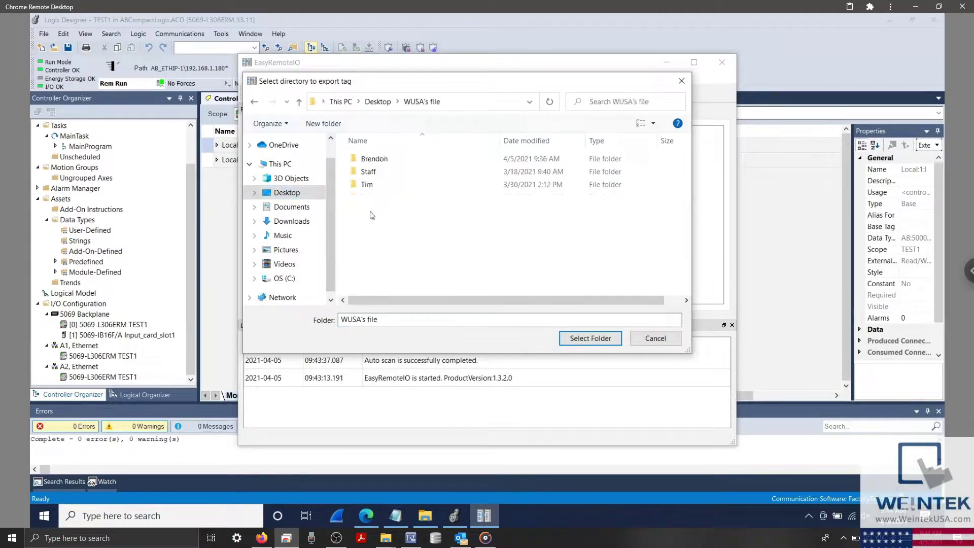
double_click(373, 160)
double_click(373, 160)
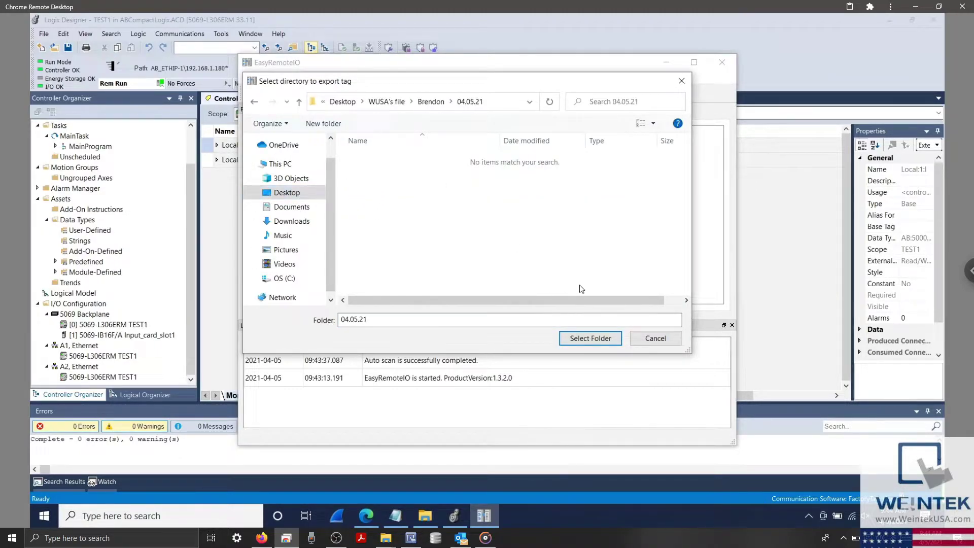
click(598, 341)
click(530, 203)
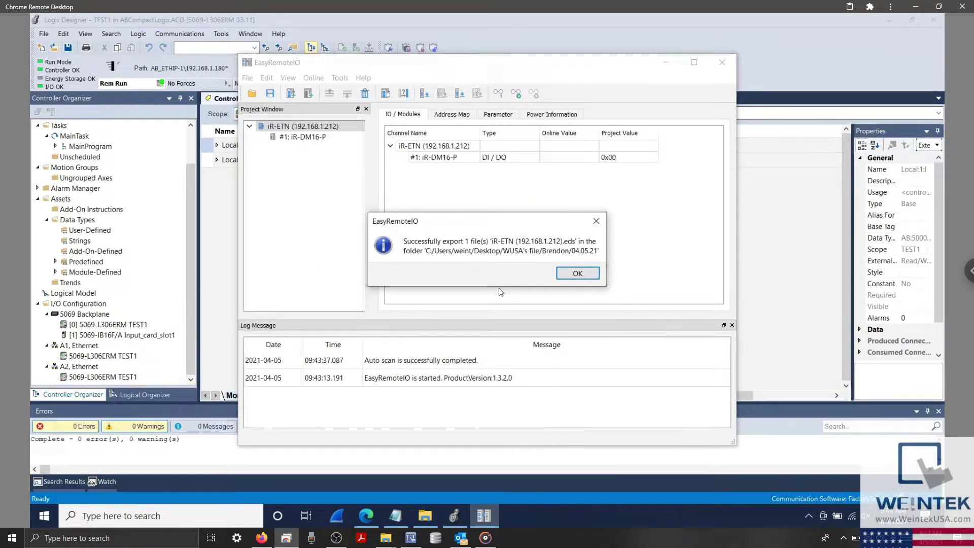
click(566, 276)
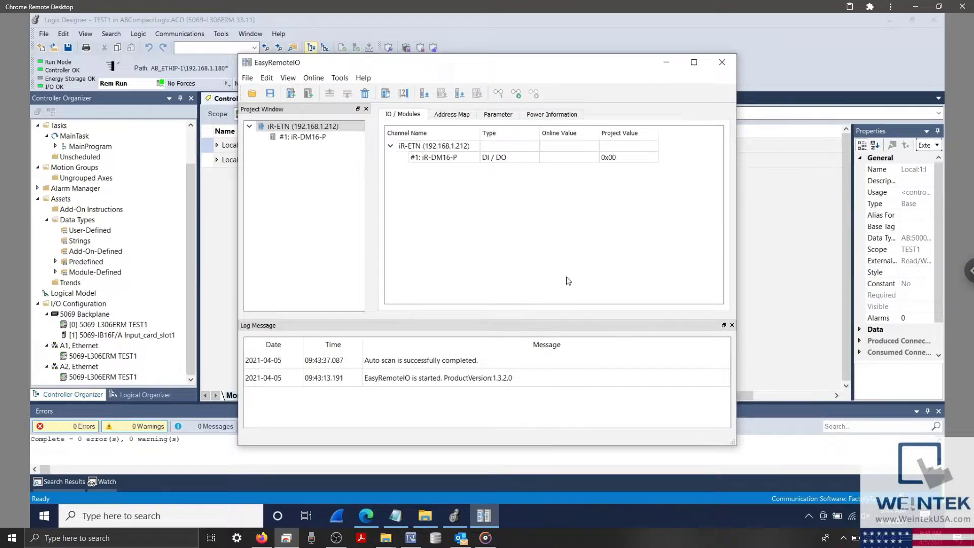
Start live monitoring, check the iR-DM16-P channels all read 0, then minimize EasyRemoteIO
click(515, 99)
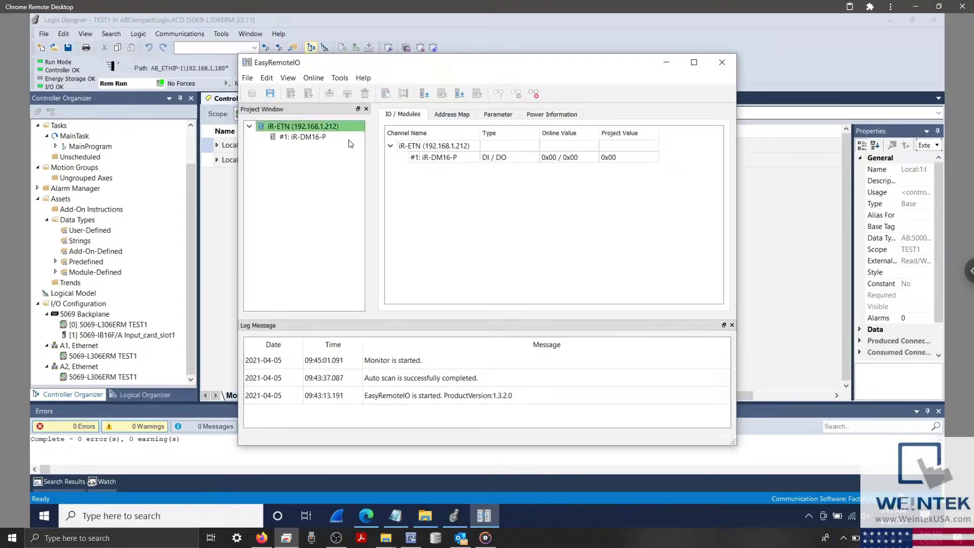
click(319, 139)
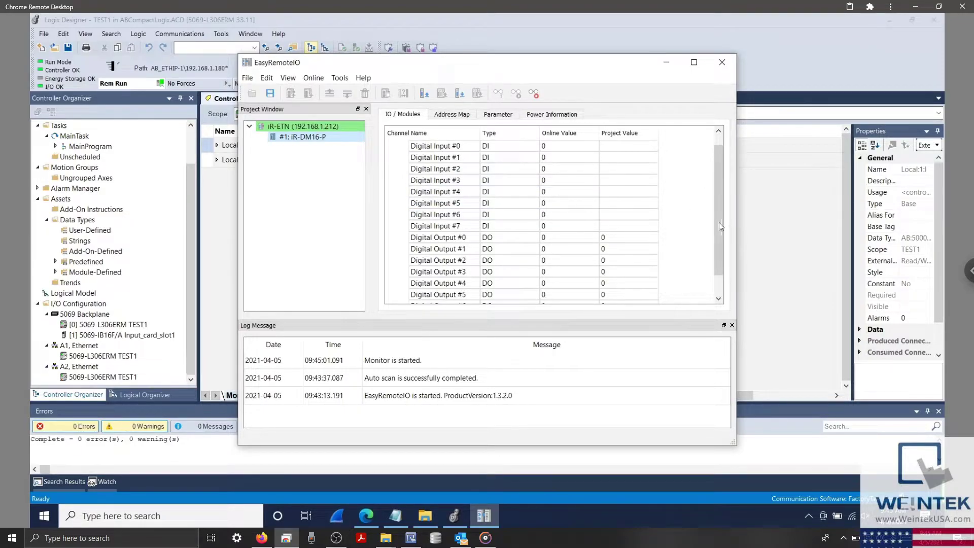
click(717, 242)
drag(716, 240, 714, 242)
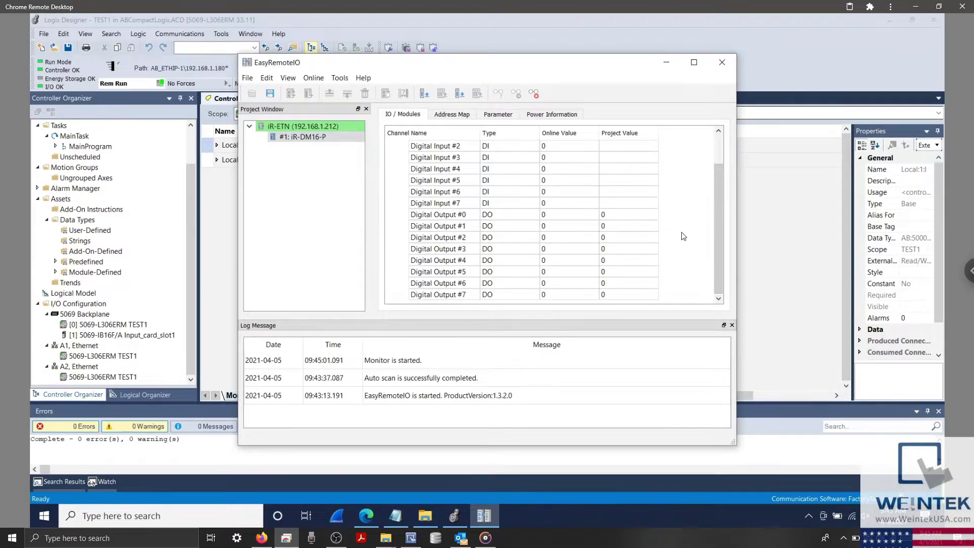
click(670, 67)
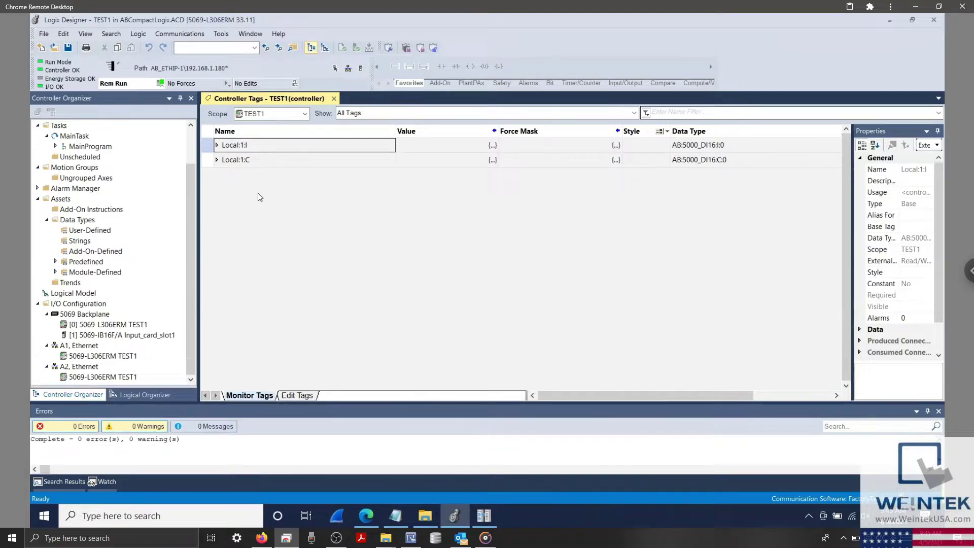
Start the EDS Wizard and load the iR-ETN (192.168.1.212) EDS file from the 04.05.21 folder
click(222, 34)
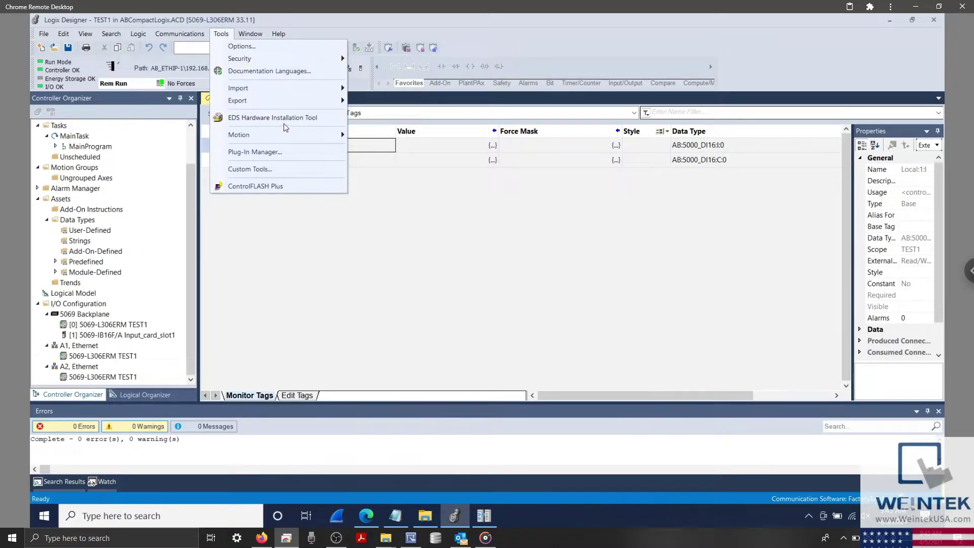
click(333, 120)
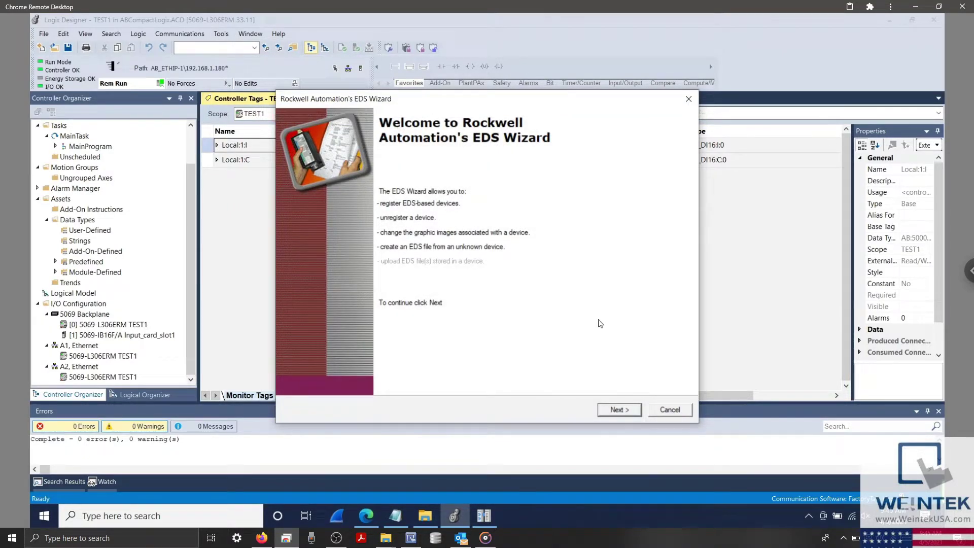
click(635, 412)
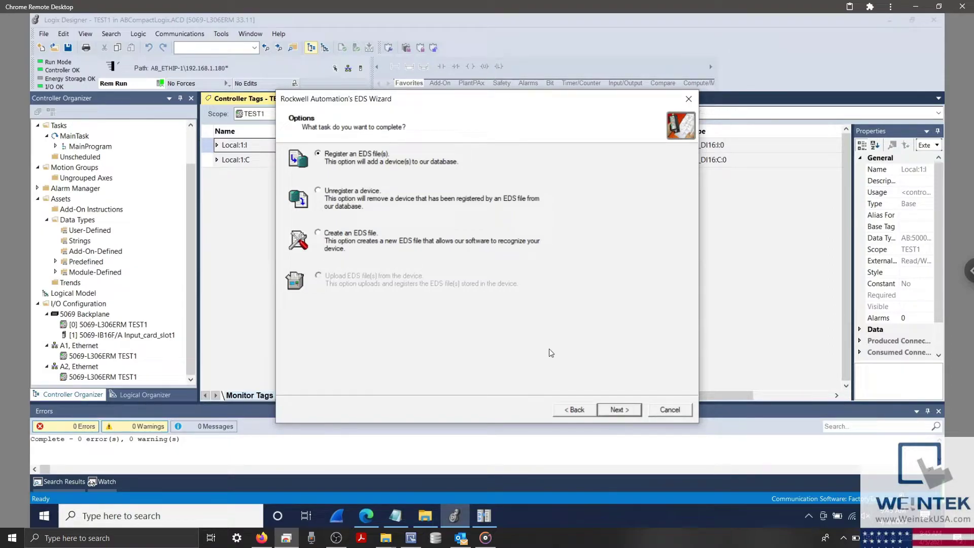
click(625, 408)
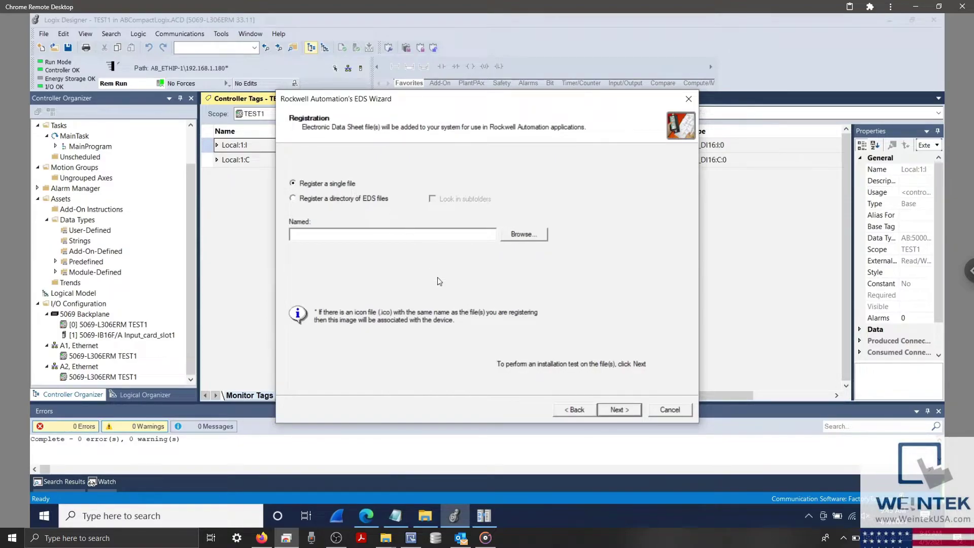
click(544, 236)
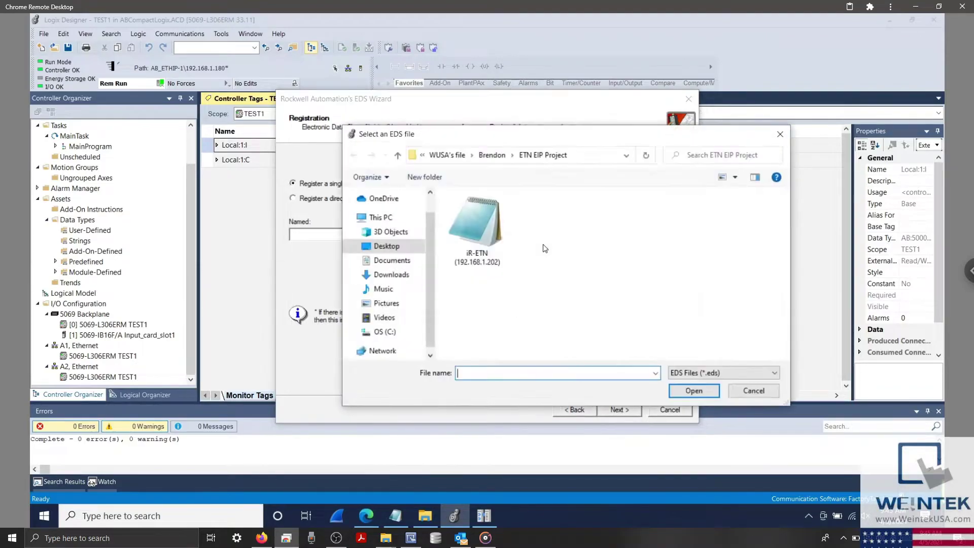
click(491, 155)
double_click(484, 211)
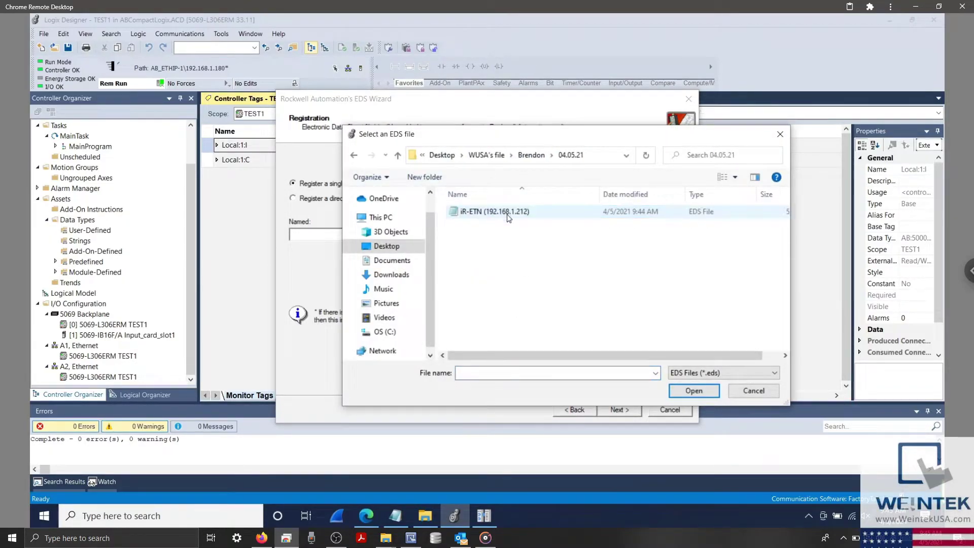
click(484, 211)
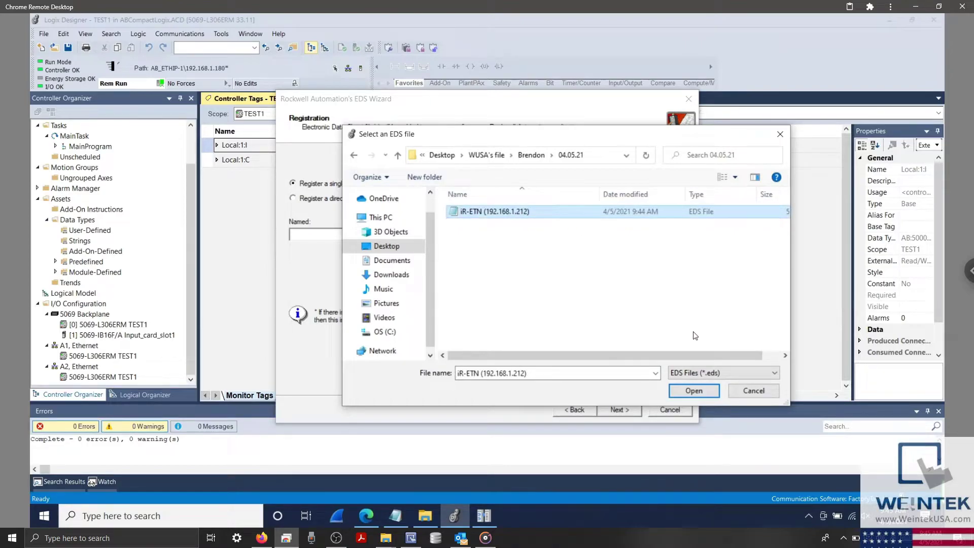
click(694, 390)
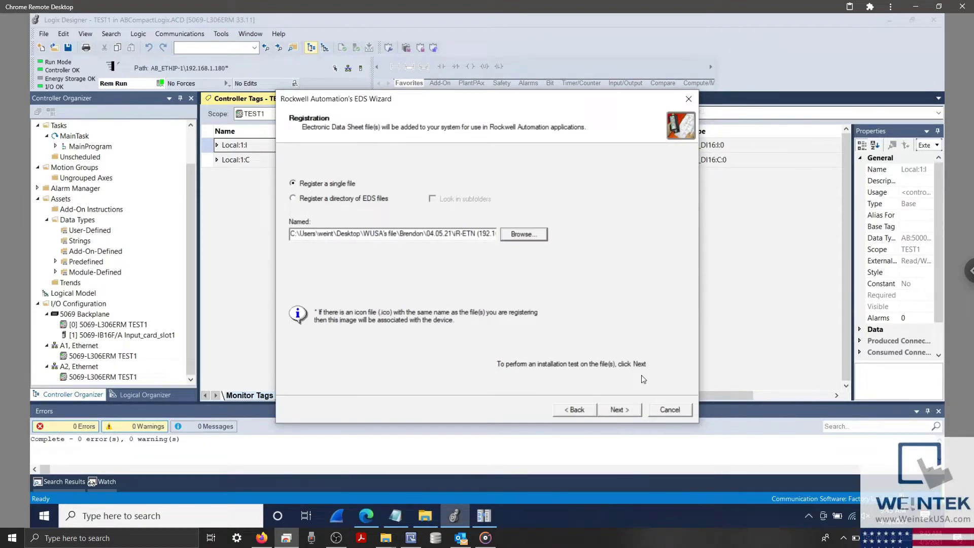
Finish the wizard pages to register the file as a Communications Adapter
click(637, 410)
click(638, 410)
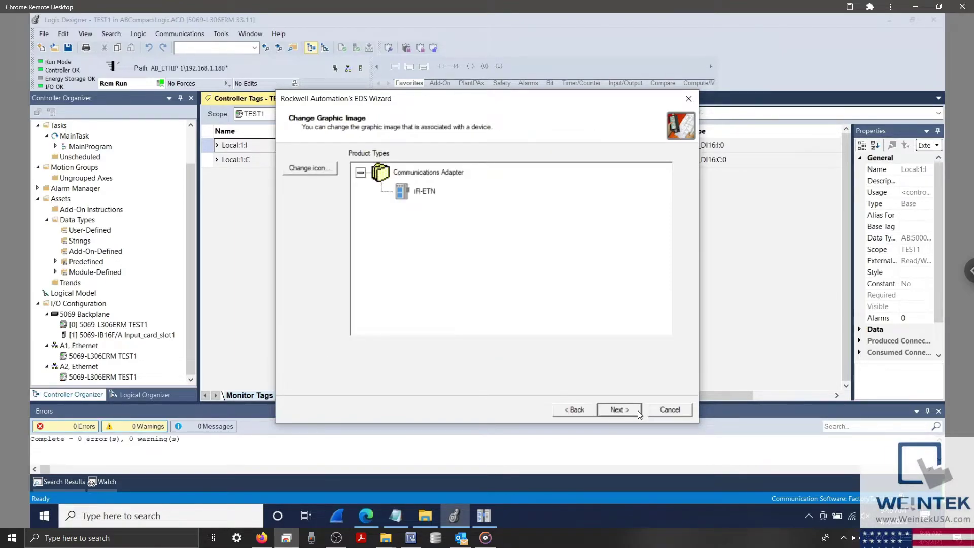
click(637, 410)
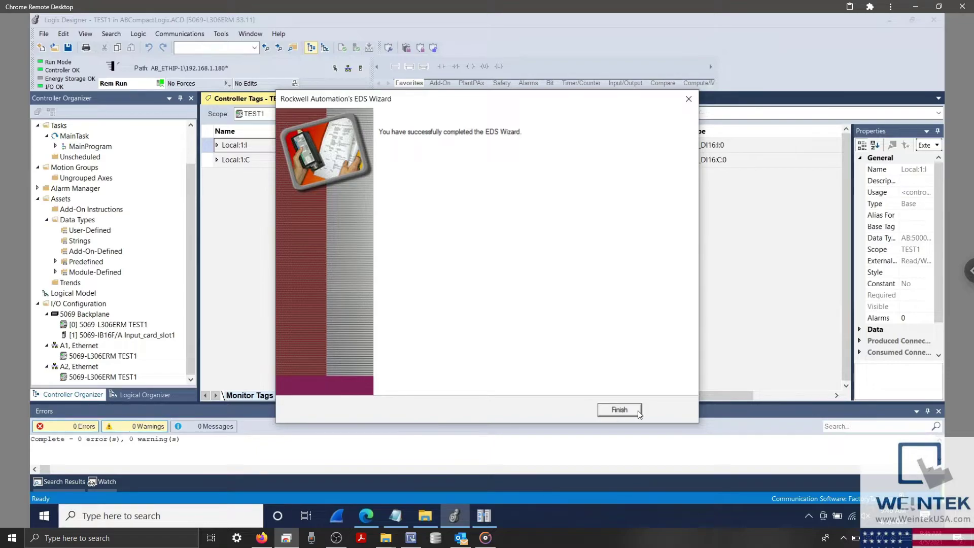
click(638, 411)
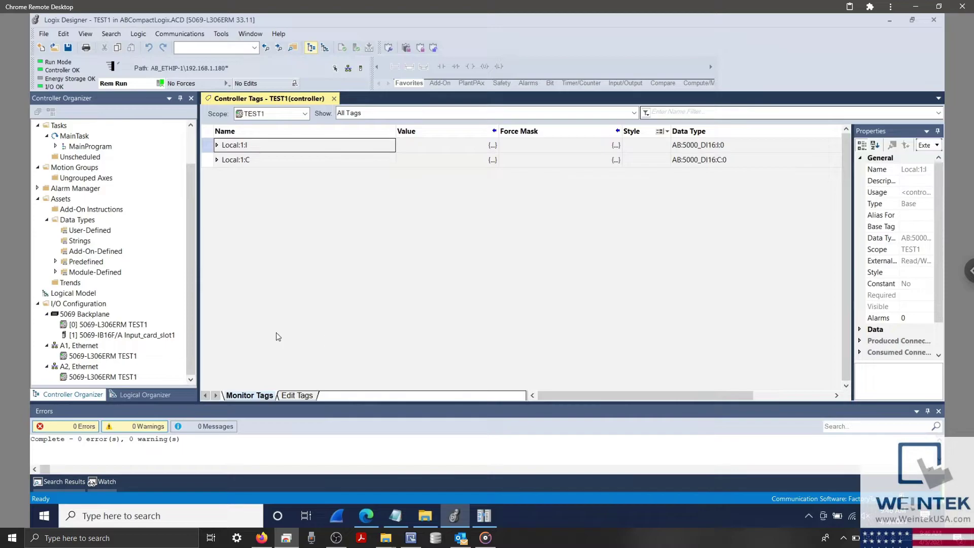
Create a new iR-ETN.x module under A1, Ethernet by searching the catalog for 'ETN'
right_click(76, 347)
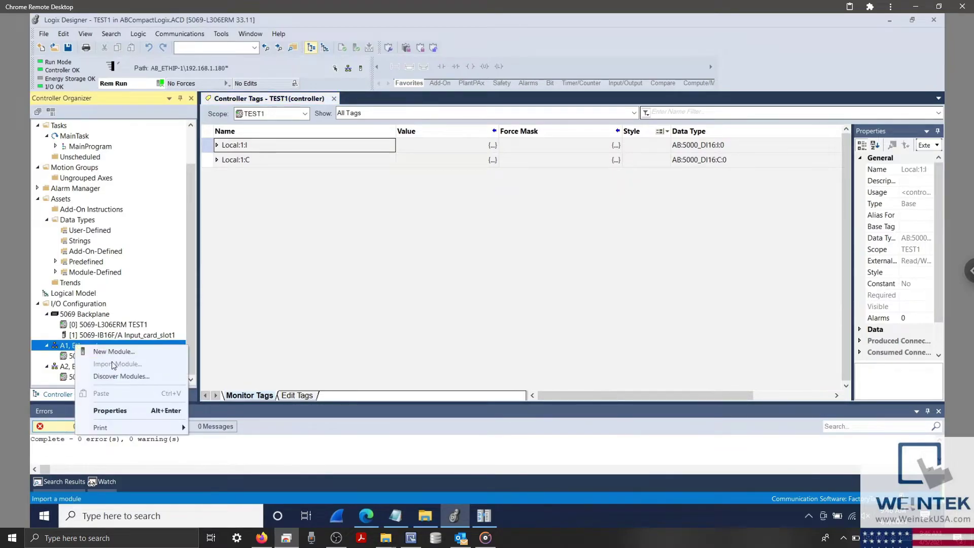
click(116, 350)
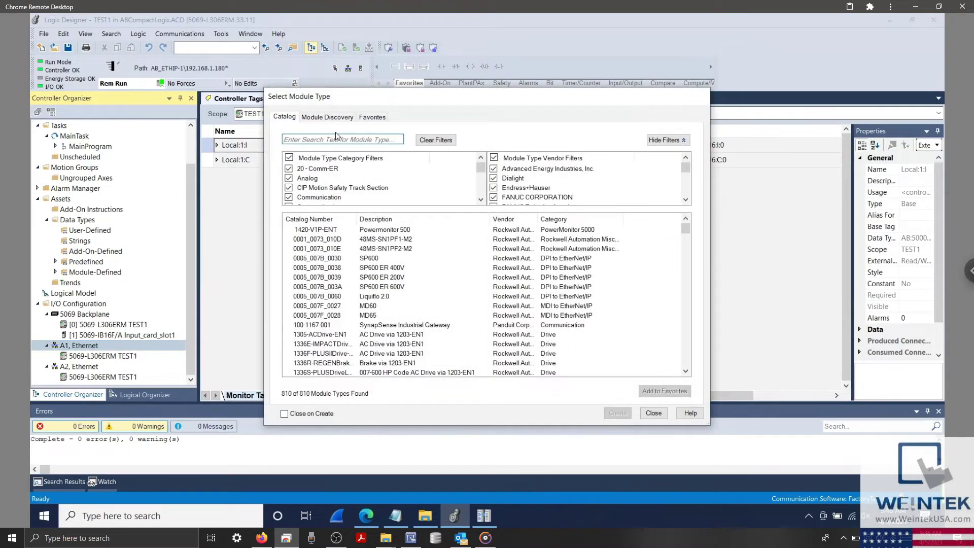
click(335, 140)
text(ETN)
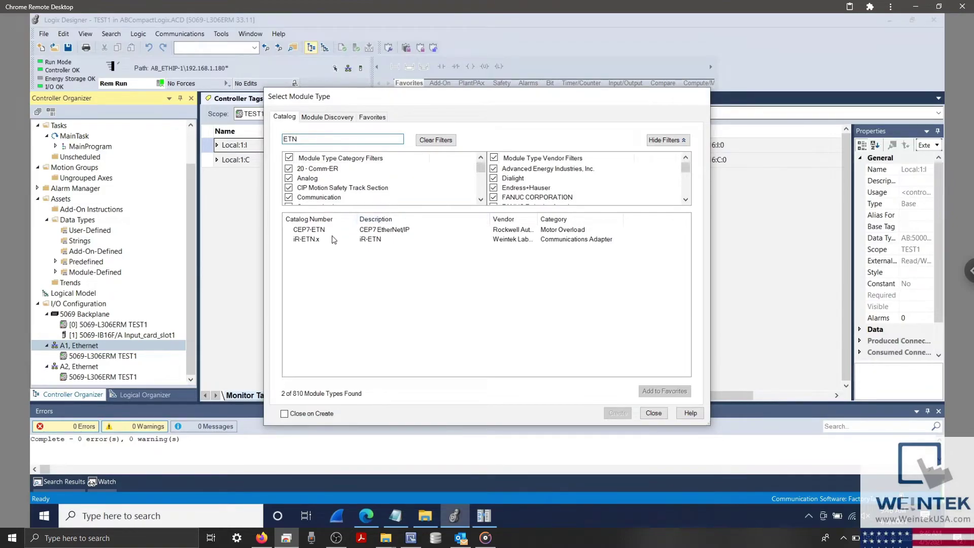
click(331, 241)
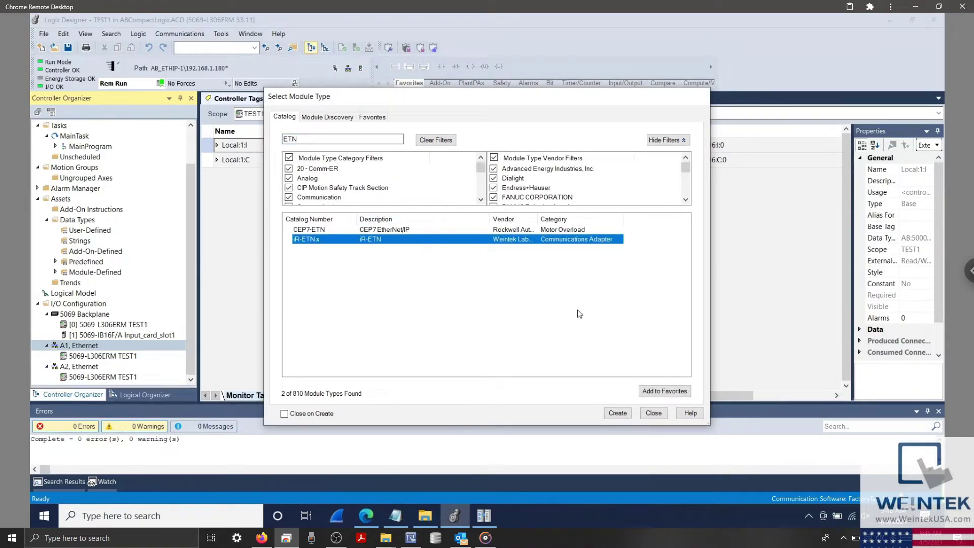
click(617, 413)
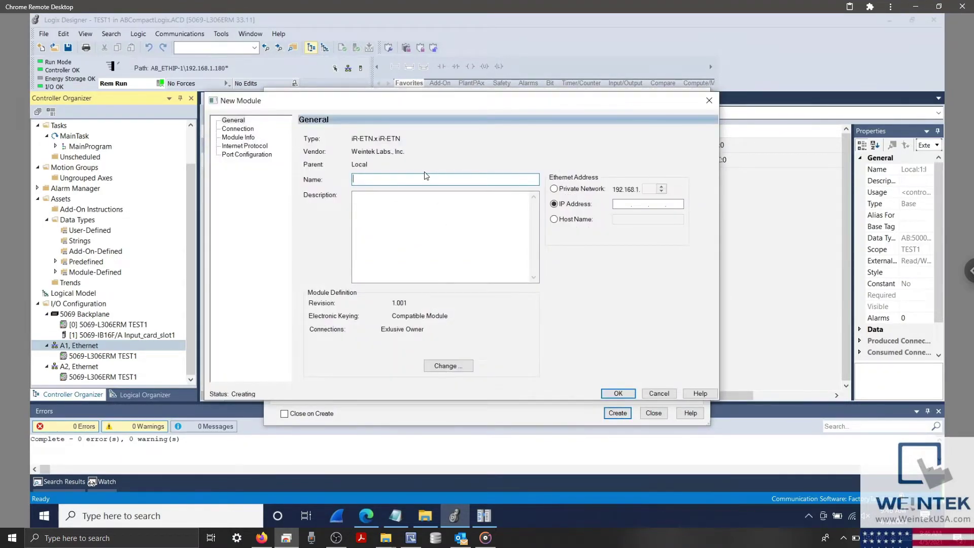
Name the module ETN with IP address 192.168.1.212 and confirm its creation
text(ETN)
click(621, 206)
text(192 . 168)
text(0 .)
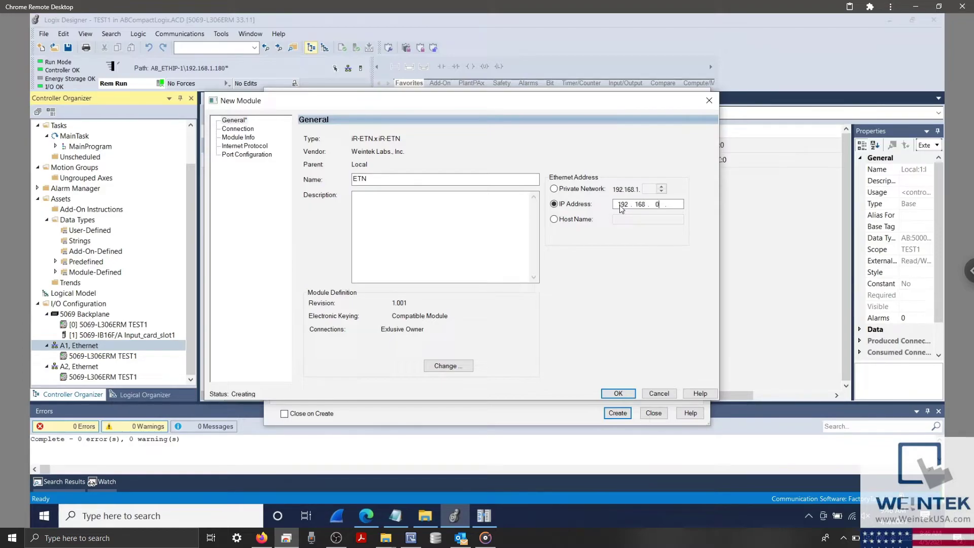
text(1.212)
click(618, 393)
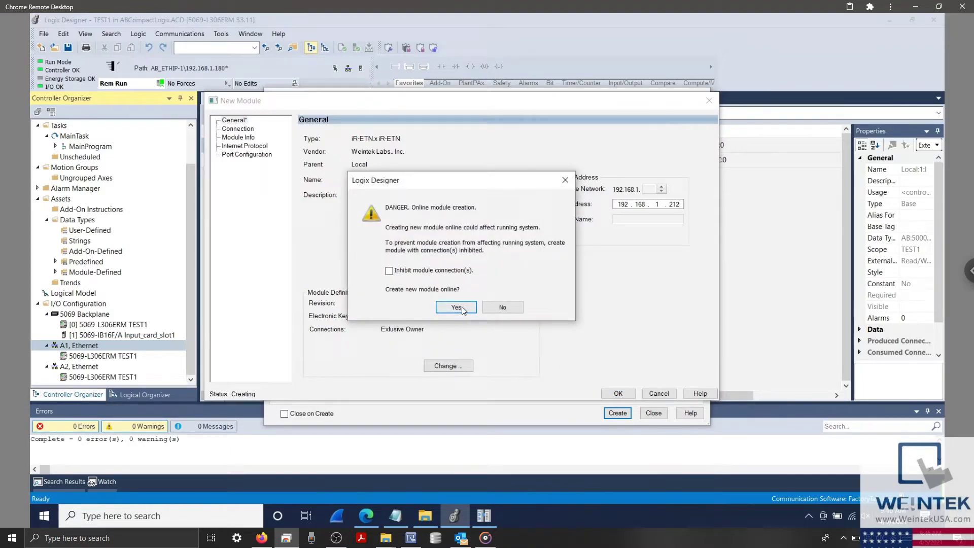
click(462, 307)
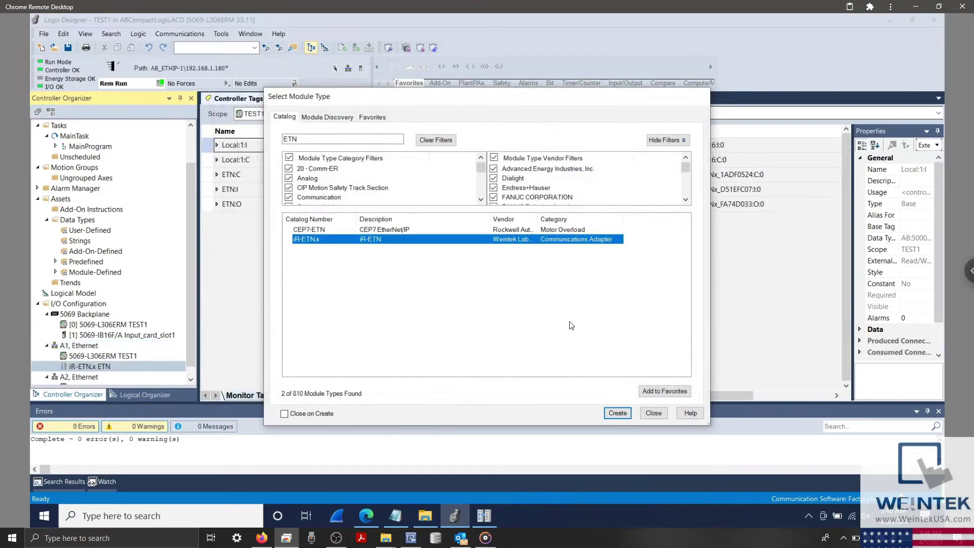
Address rung 0's output coil to ETN:O.Data[0].0 in MainRoutine
click(654, 412)
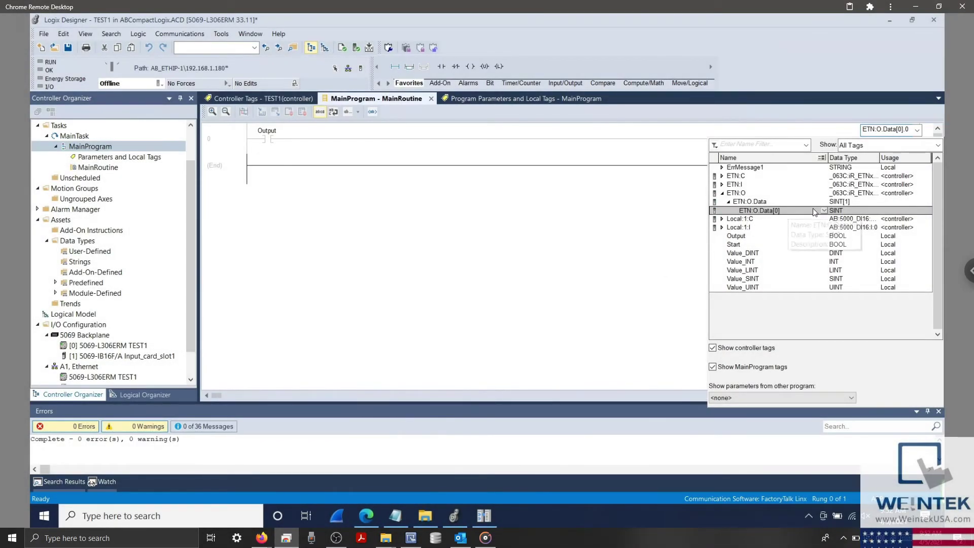
click(824, 211)
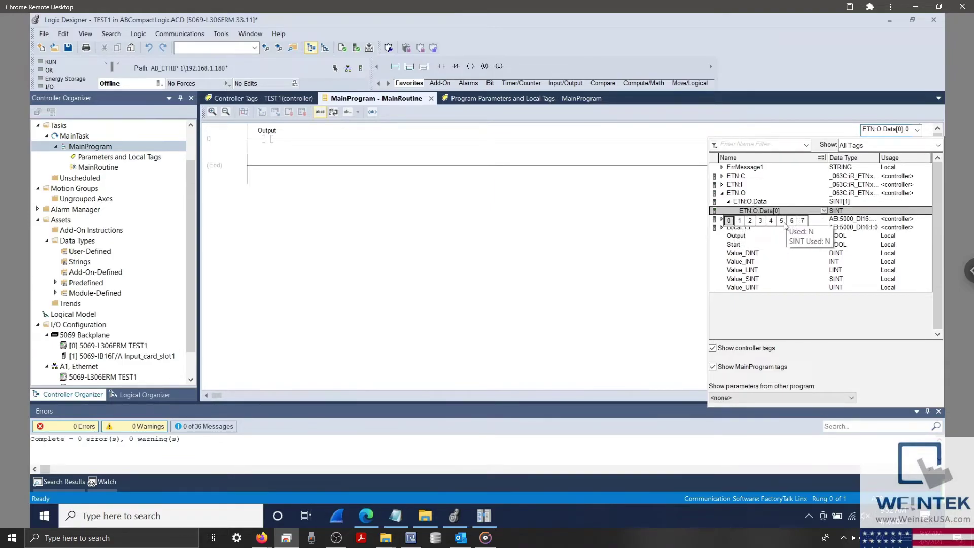
click(729, 221)
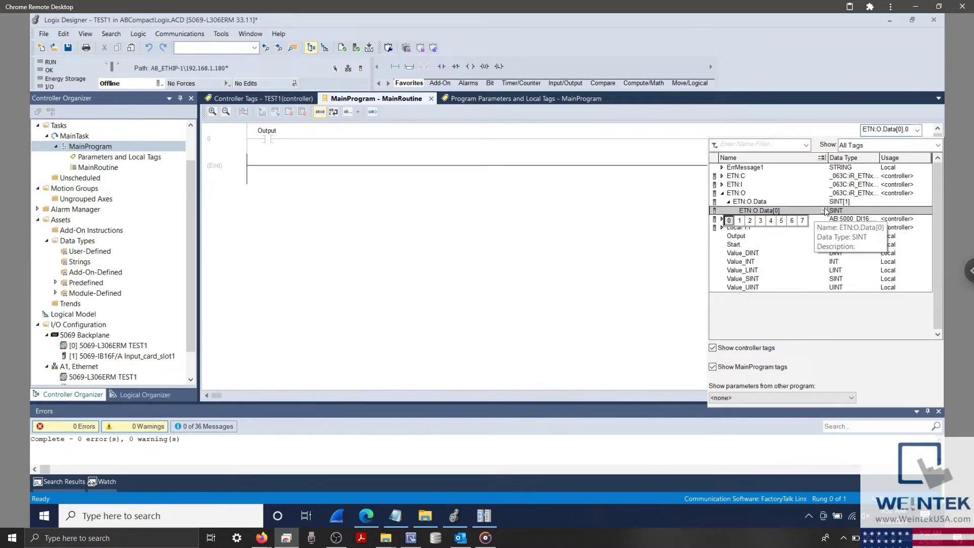
key(Return)
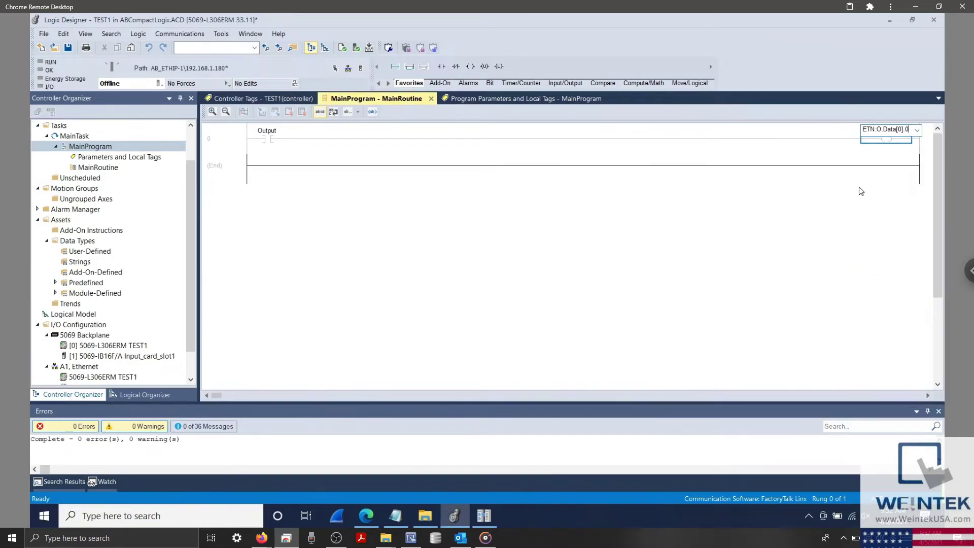
key(Return)
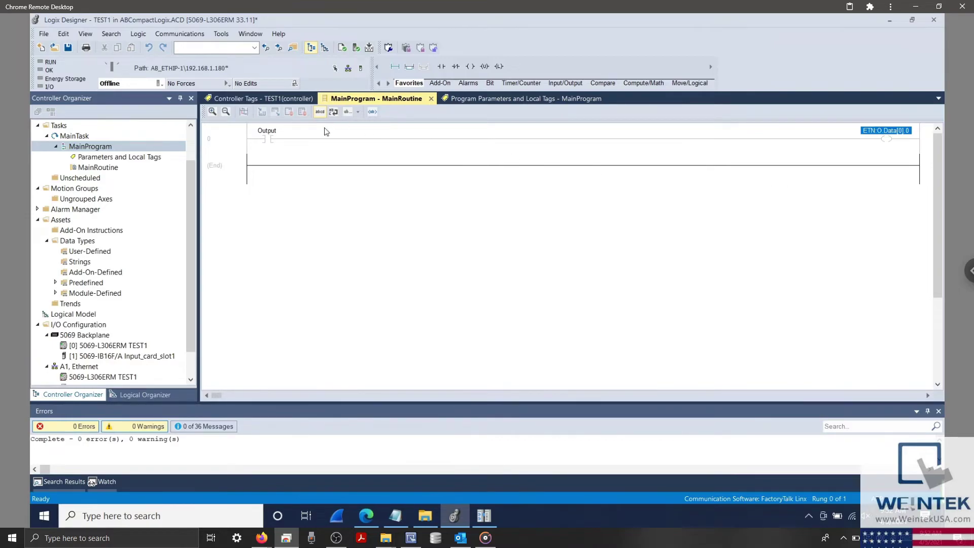
Go online, toggle the Output bit on, and check Digital Output #0 reads 1 in EasyRemoteIO
click(160, 86)
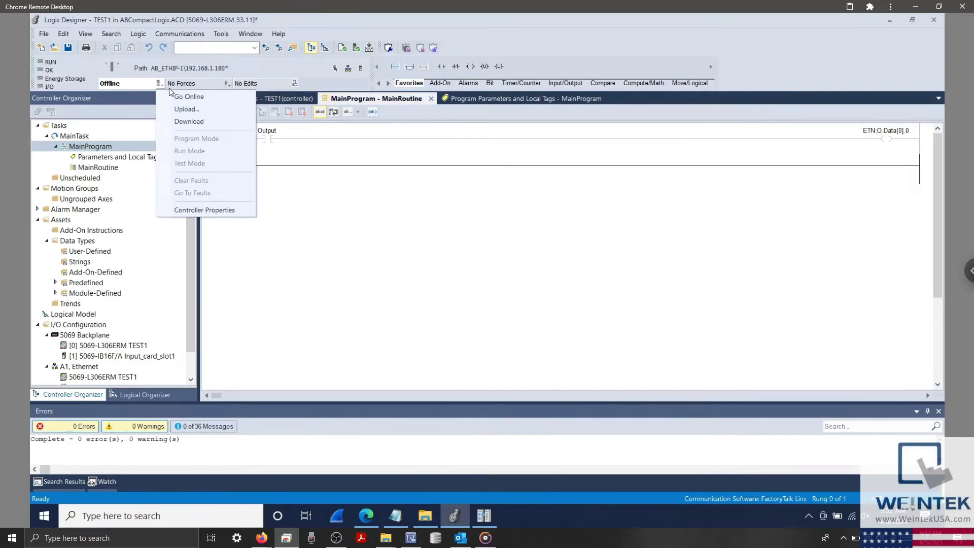
click(174, 96)
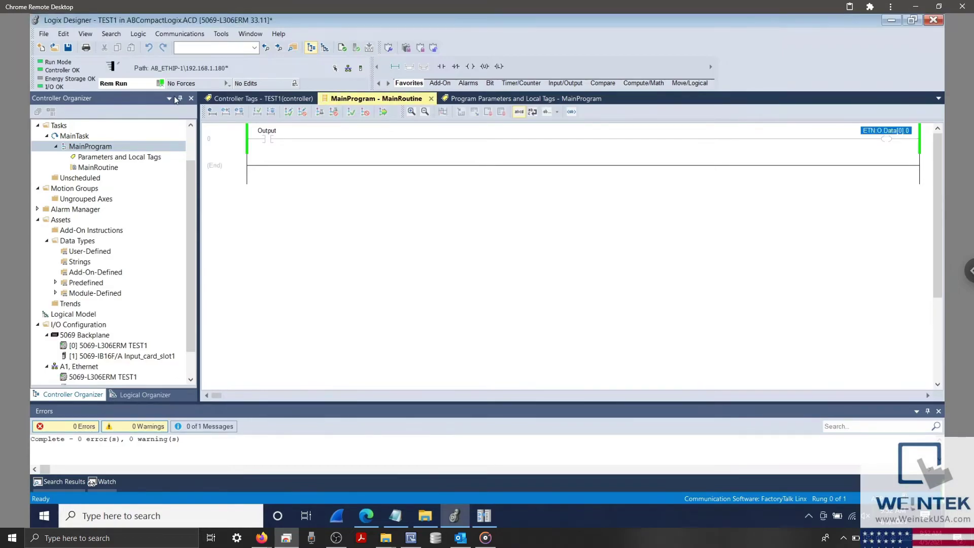
click(267, 141)
right_click(276, 142)
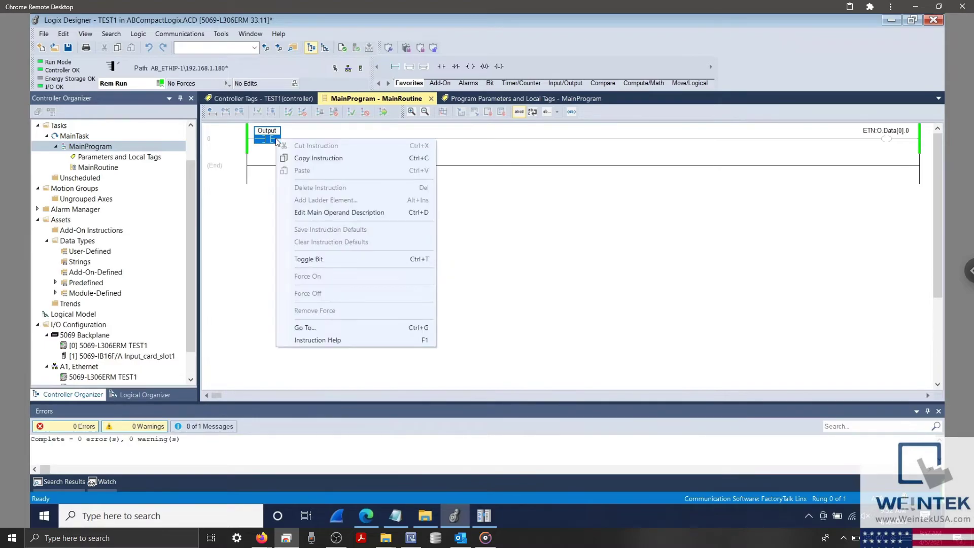
click(325, 258)
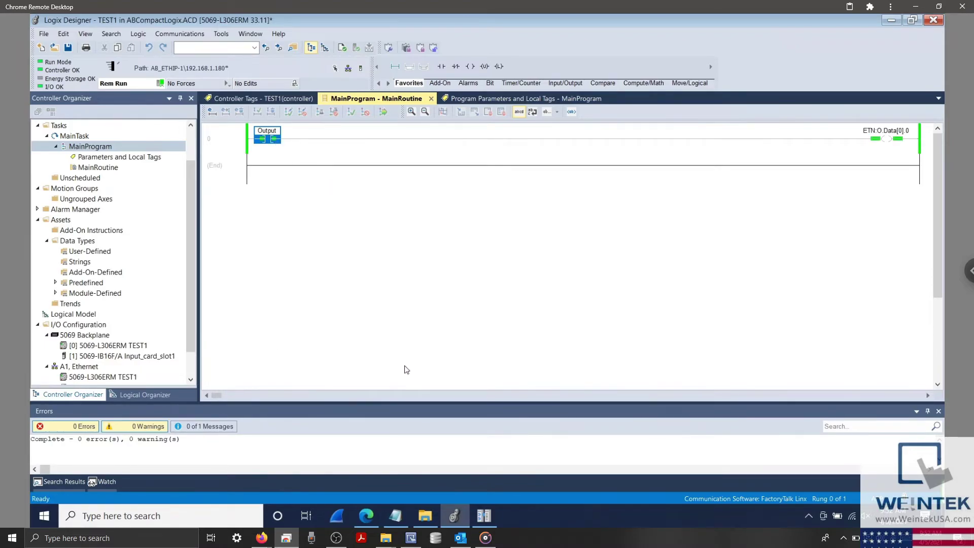
click(484, 514)
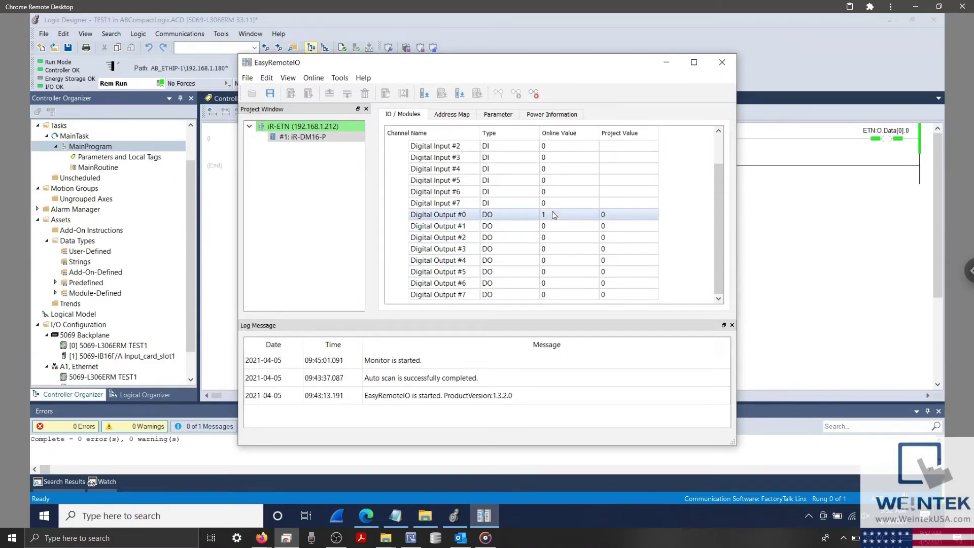
click(236, 175)
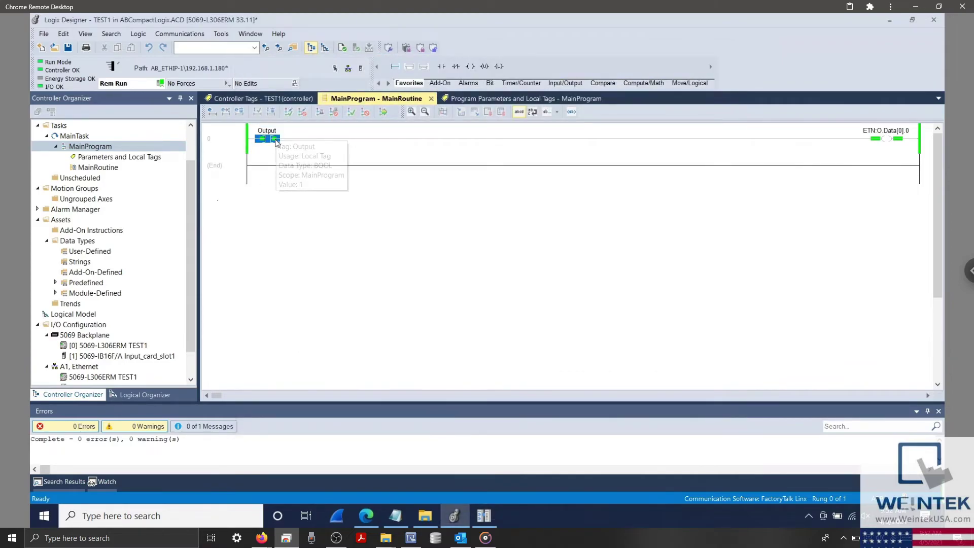
right_click(276, 138)
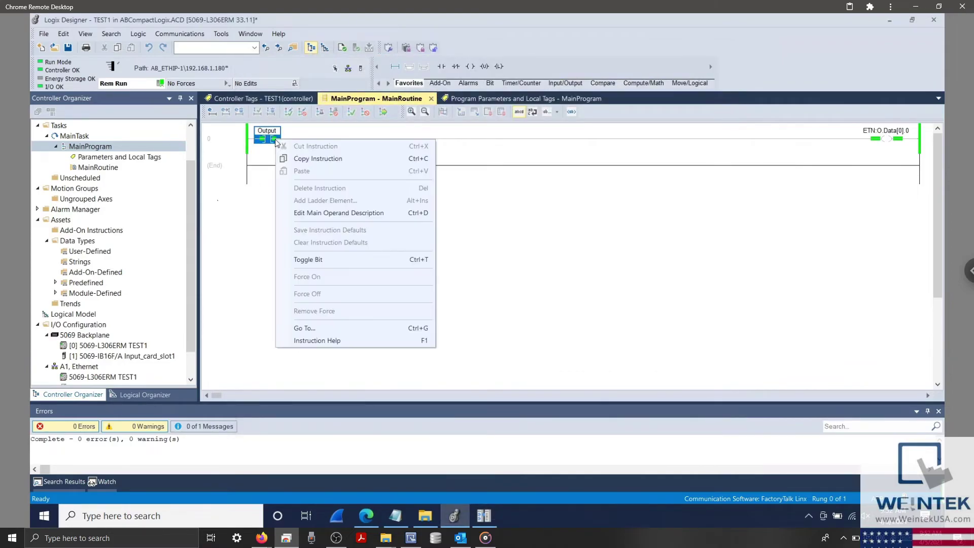
click(321, 260)
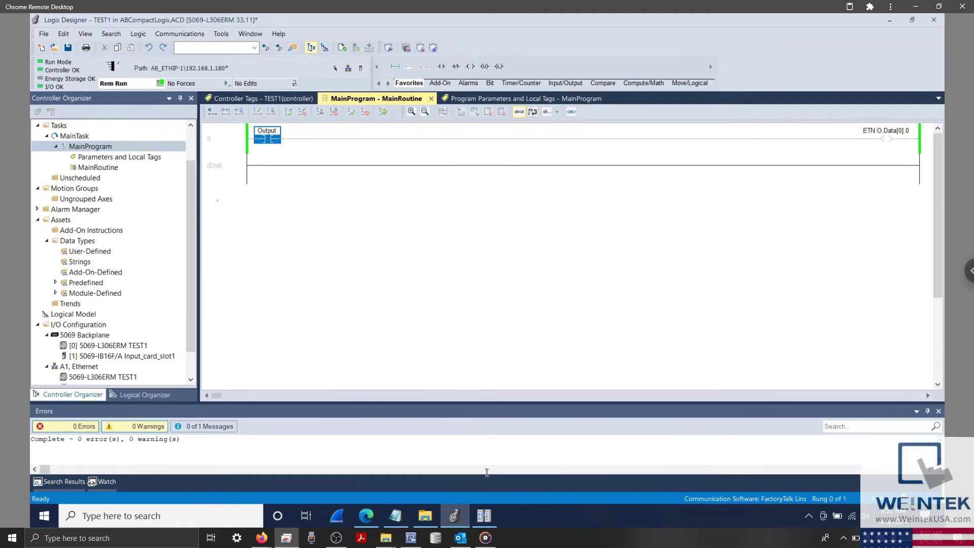
click(485, 516)
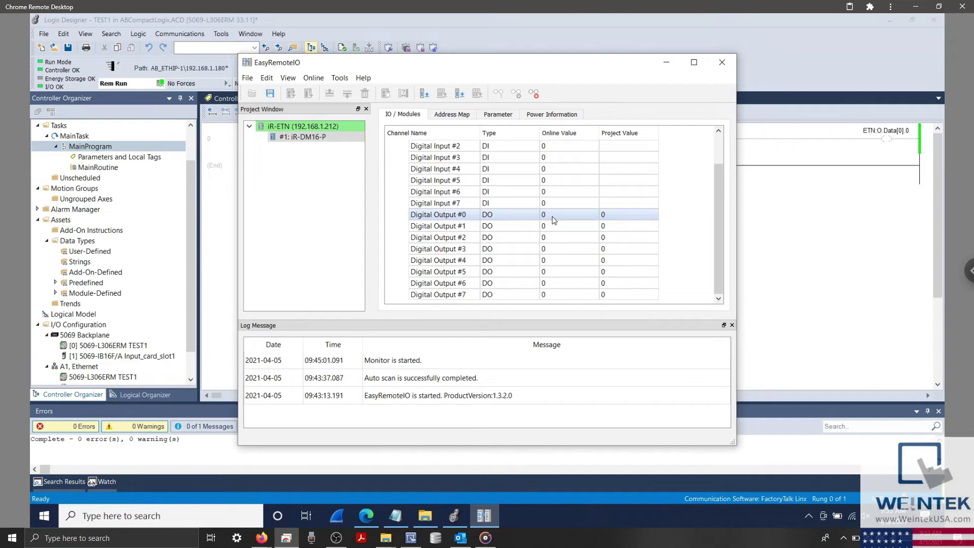
click(224, 209)
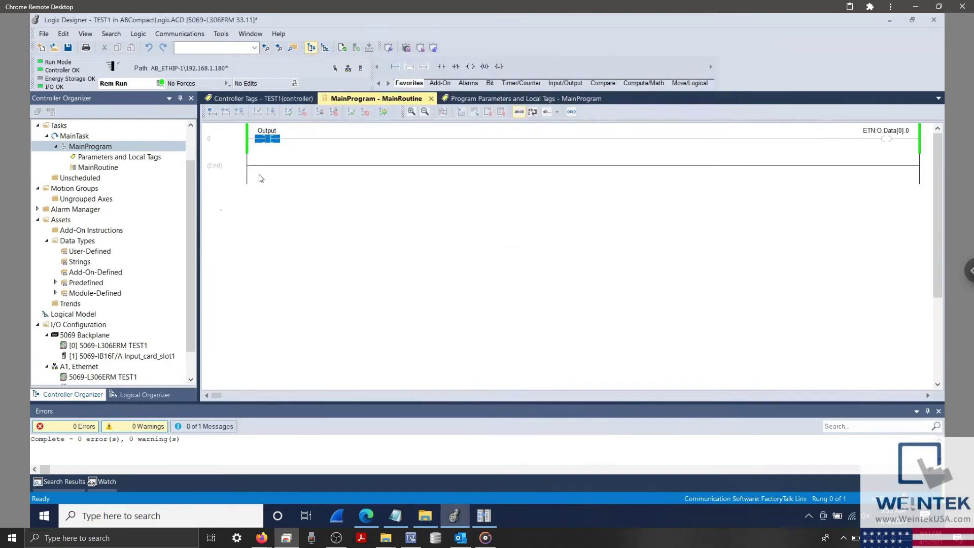
right_click(282, 139)
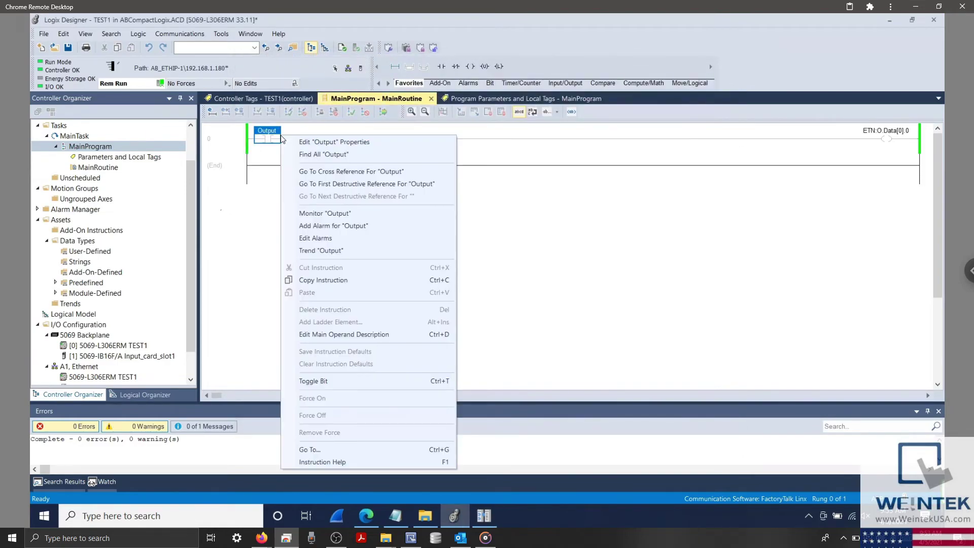
click(323, 382)
click(484, 515)
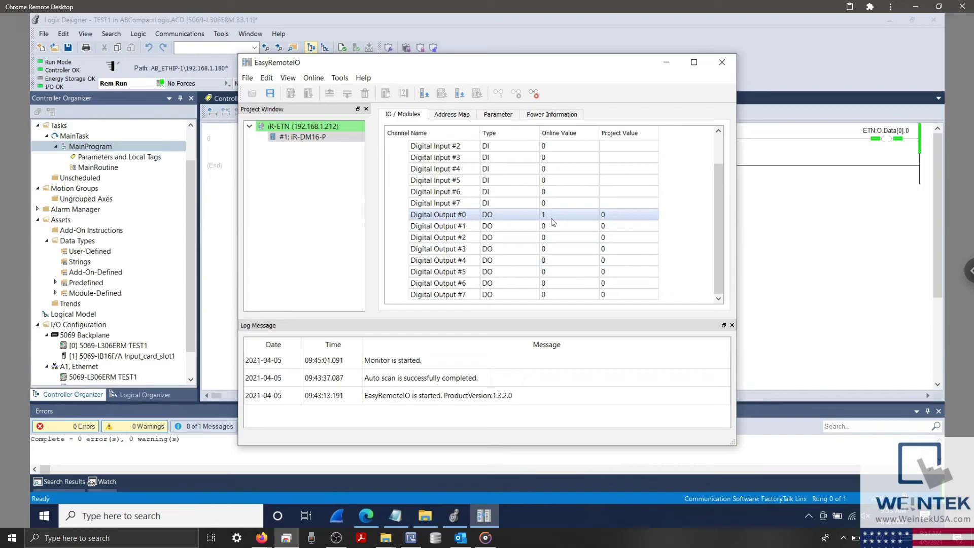
Switch to Firefox and open the Welcome to Weintek.com download page tab
click(262, 538)
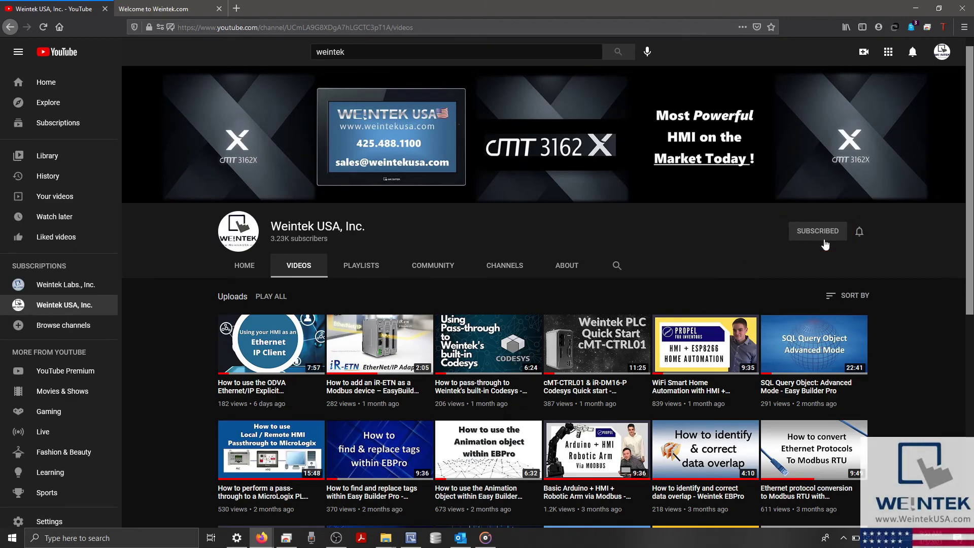
click(188, 8)
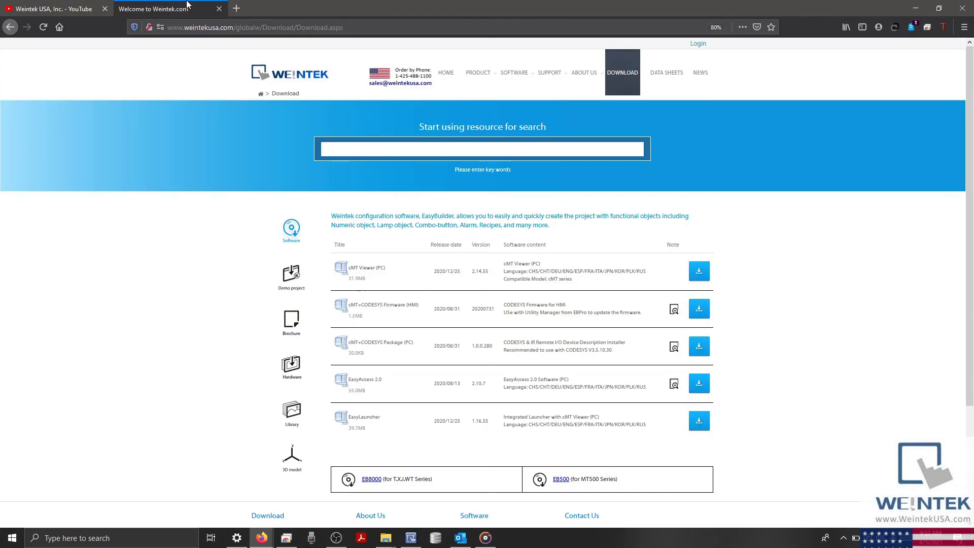